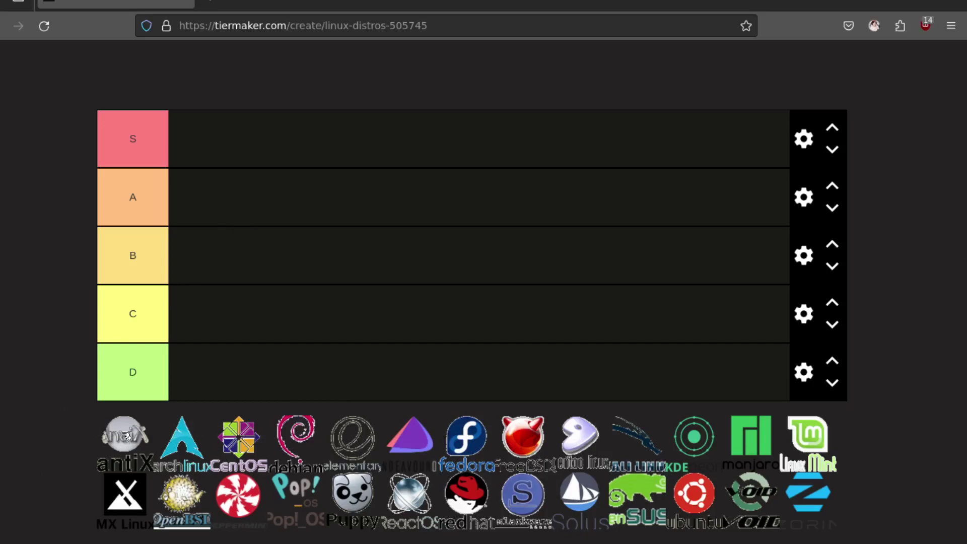
# Move antiX into the S tier and rank Arch Linux in the C tier.
pyautogui.moveTo(126, 435); pyautogui.dragTo(201, 194)
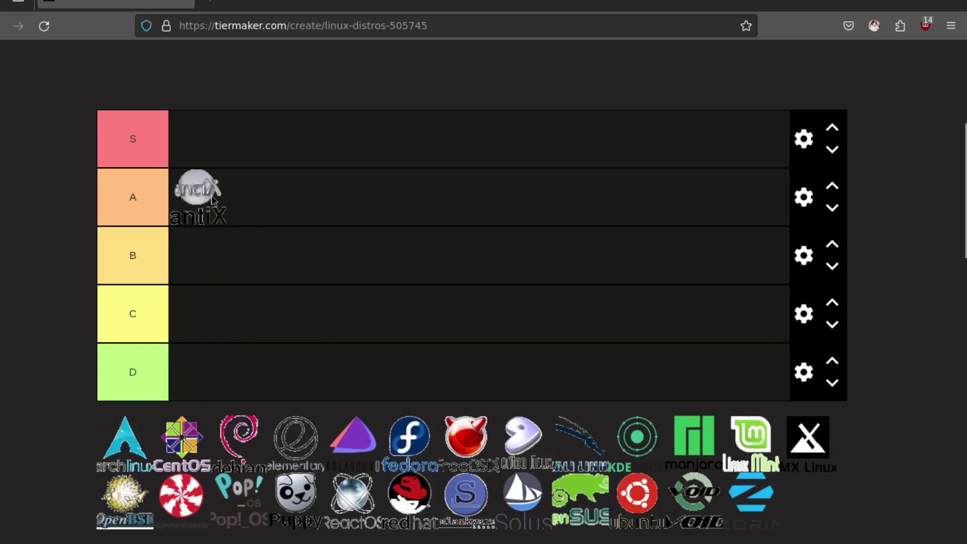
pyautogui.moveTo(214, 197); pyautogui.dragTo(213, 140)
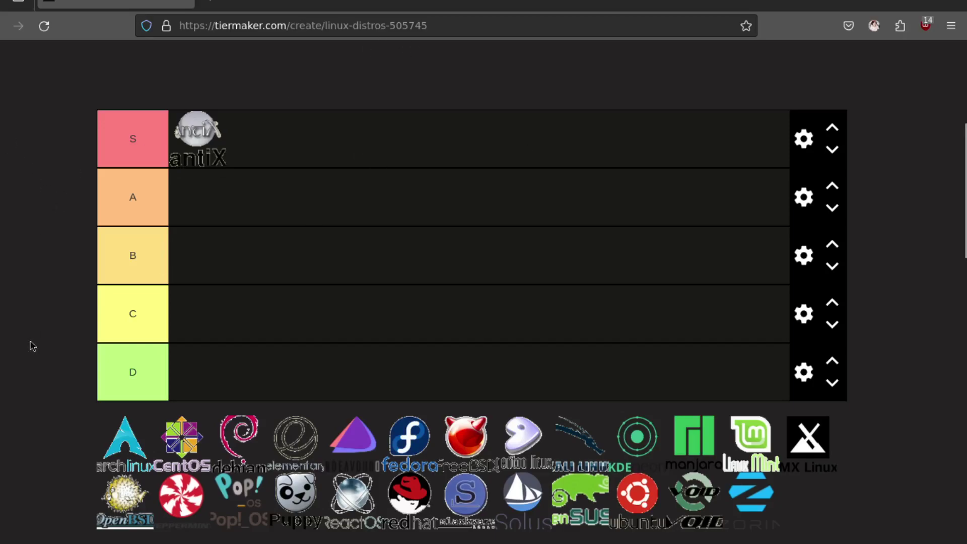
pyautogui.moveTo(112, 453); pyautogui.dragTo(201, 310)
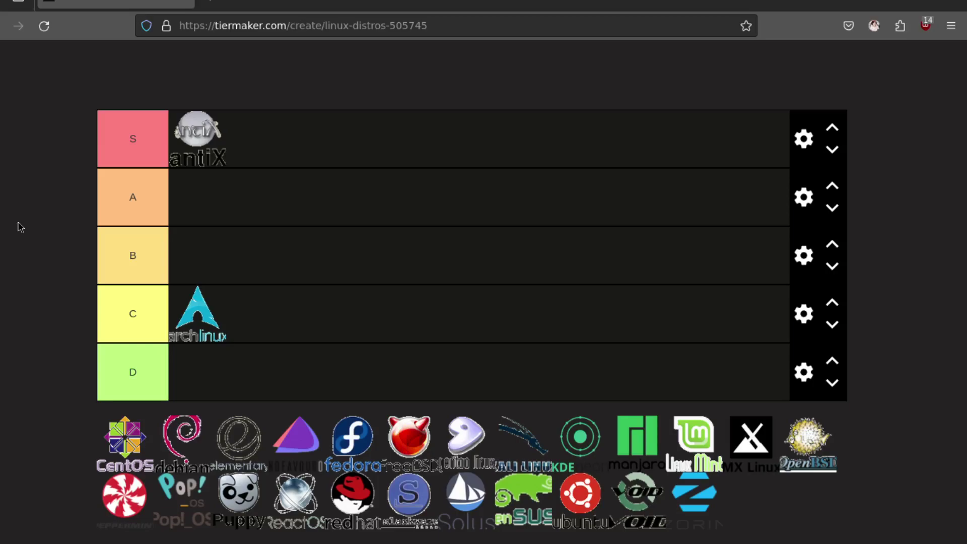
# Place the CentOS logo from the unranked pool into the A tier row.
pyautogui.scroll(-2, 47, 233)
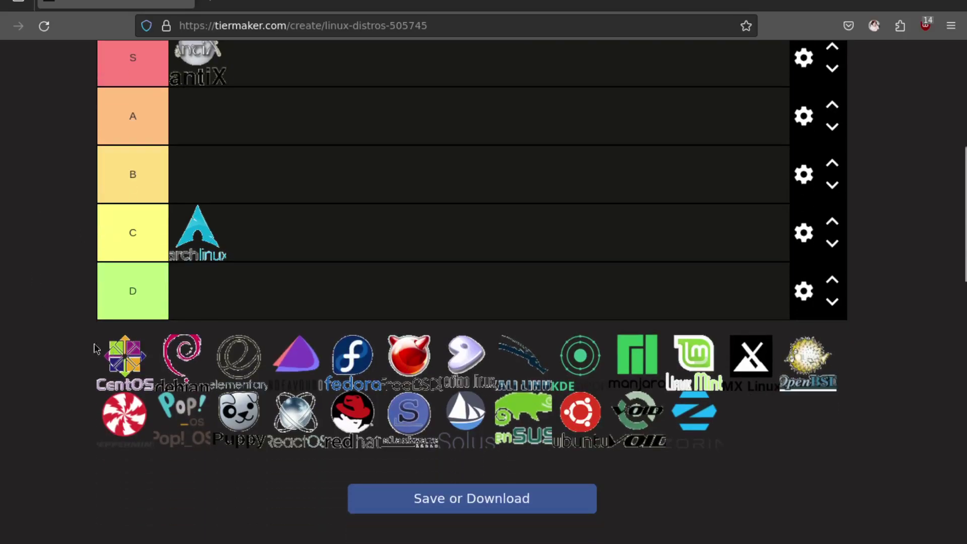
pyautogui.scroll(6, 22, 356)
pyautogui.scroll(-6, 47, 447)
pyautogui.moveTo(116, 359); pyautogui.dragTo(210, 120)
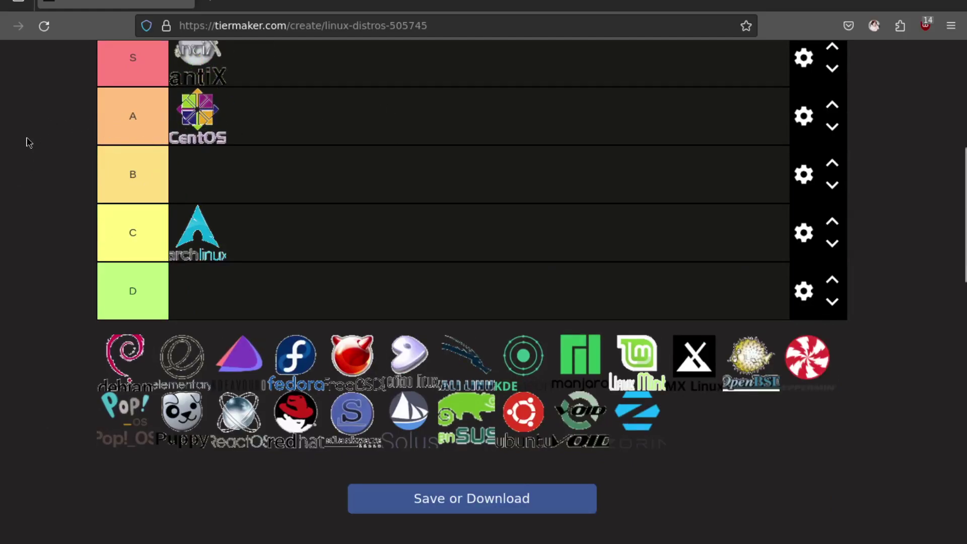
pyautogui.scroll(-1, 29, 143)
pyautogui.scroll(4, 29, 142)
pyautogui.scroll(-2, 29, 143)
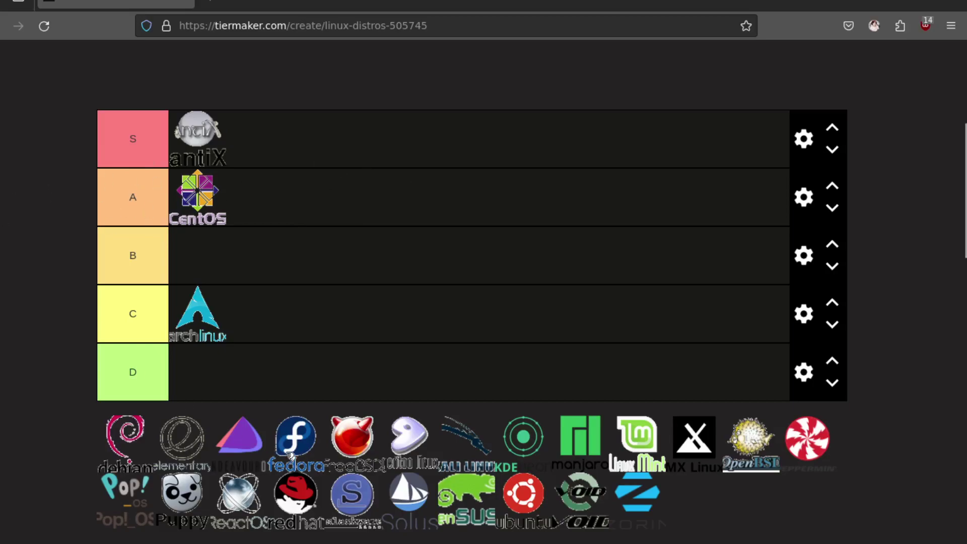
# Put the Fedora and Debian logos into the A tier beside CentOS.
pyautogui.moveTo(291, 456); pyautogui.dragTo(285, 197)
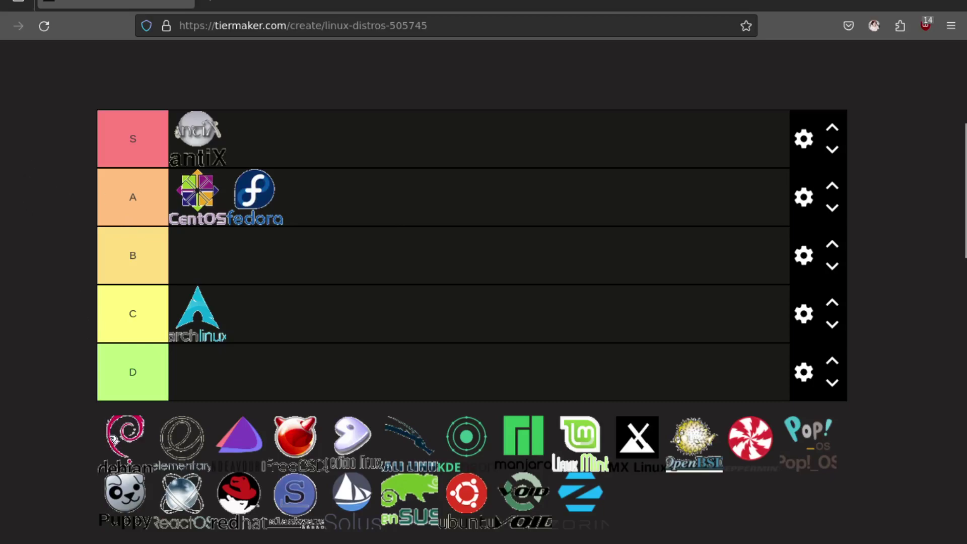
pyautogui.moveTo(115, 437); pyautogui.dragTo(329, 204)
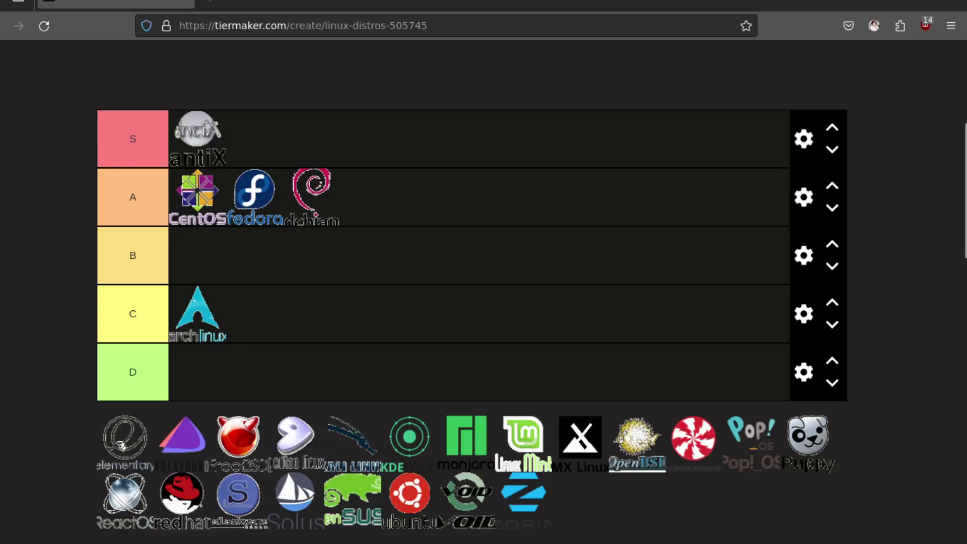
# Rank elementary OS in C beside Arch Linux and EndeavourOS in B.
pyautogui.moveTo(132, 434); pyautogui.dragTo(287, 328)
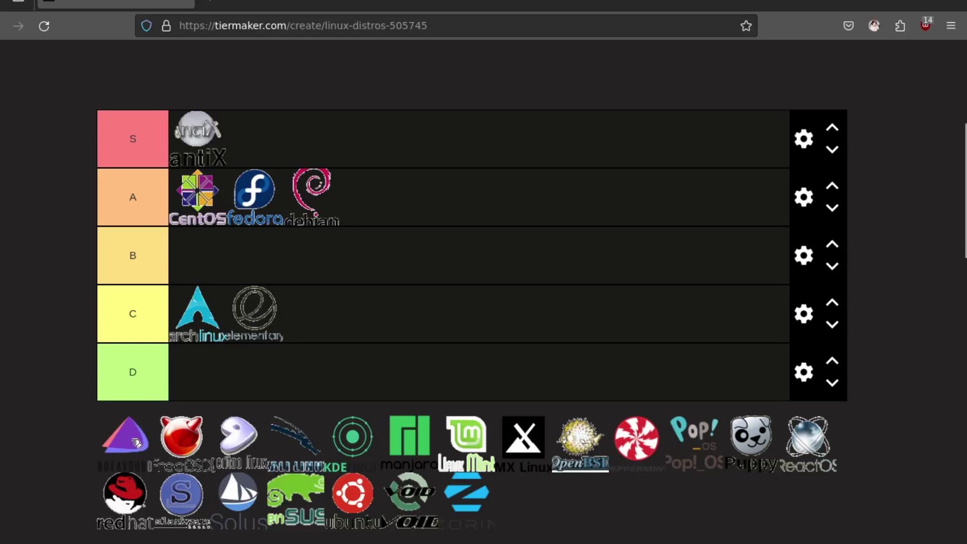
pyautogui.moveTo(136, 443); pyautogui.dragTo(237, 254)
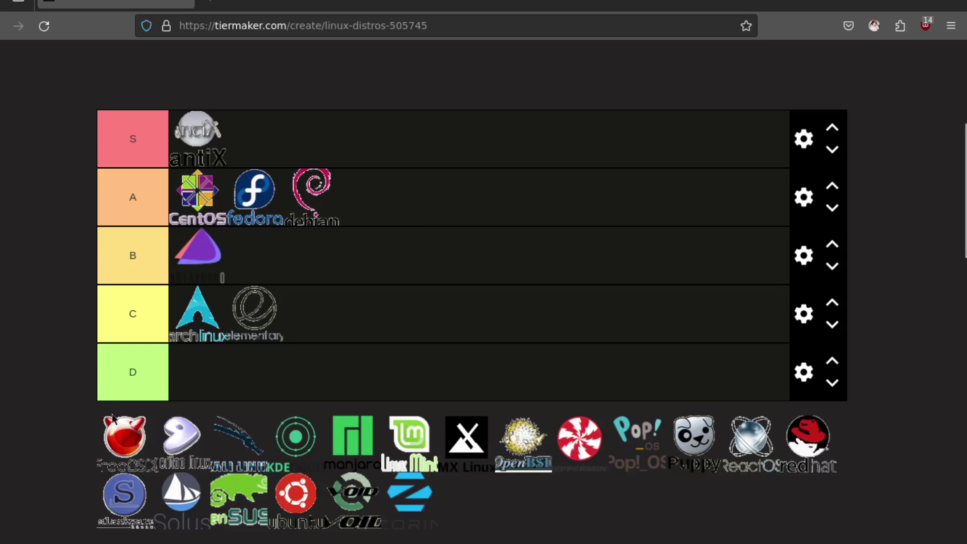
# Place the FreeBSD logo in the S tier after antiX.
pyautogui.moveTo(125, 441); pyautogui.dragTo(288, 141)
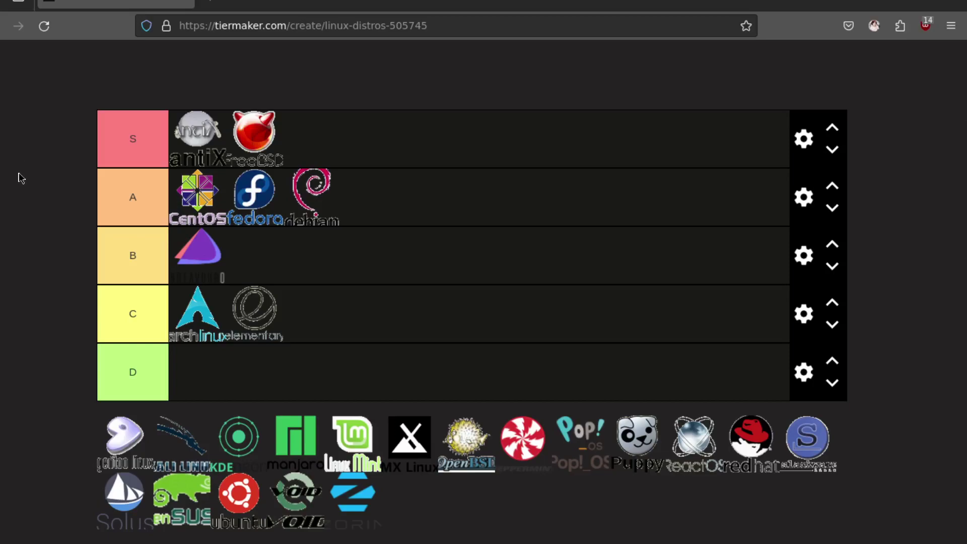
# Rank Gentoo in the S tier and Kali Linux in C after elementary.
pyautogui.moveTo(130, 454); pyautogui.dragTo(389, 134)
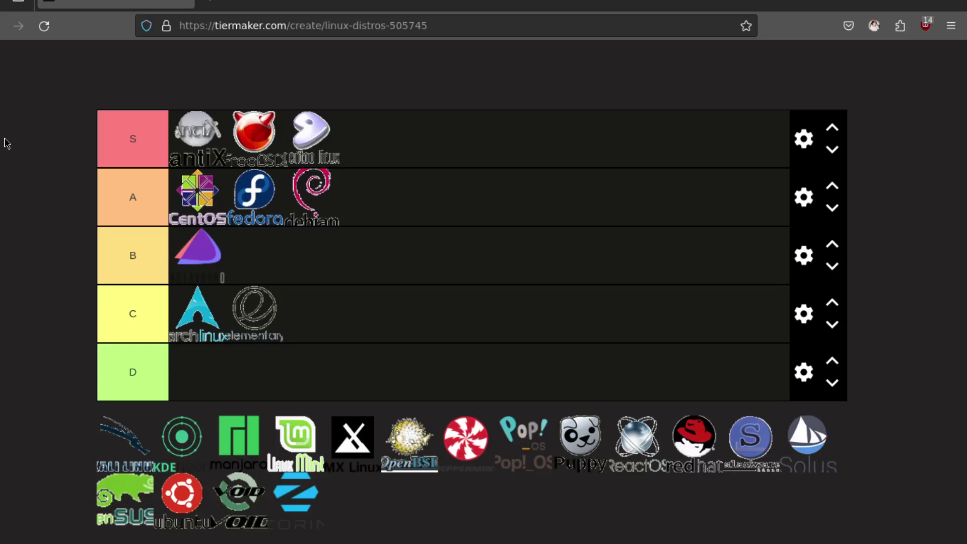
pyautogui.moveTo(135, 441); pyautogui.dragTo(357, 309)
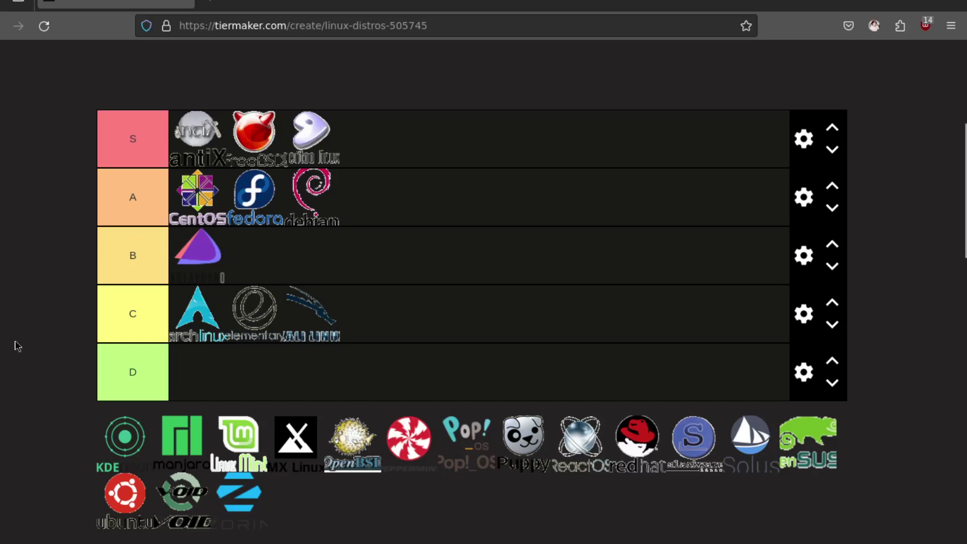
# Place KDE in the A tier after Debian and Manjaro in C after Kali.
pyautogui.moveTo(134, 460); pyautogui.dragTo(402, 205)
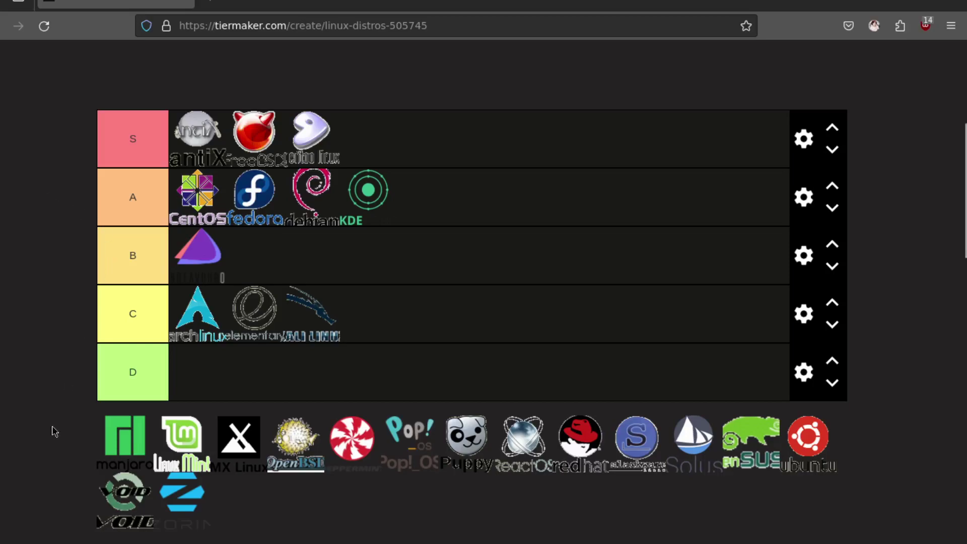
pyautogui.moveTo(103, 433); pyautogui.dragTo(435, 328)
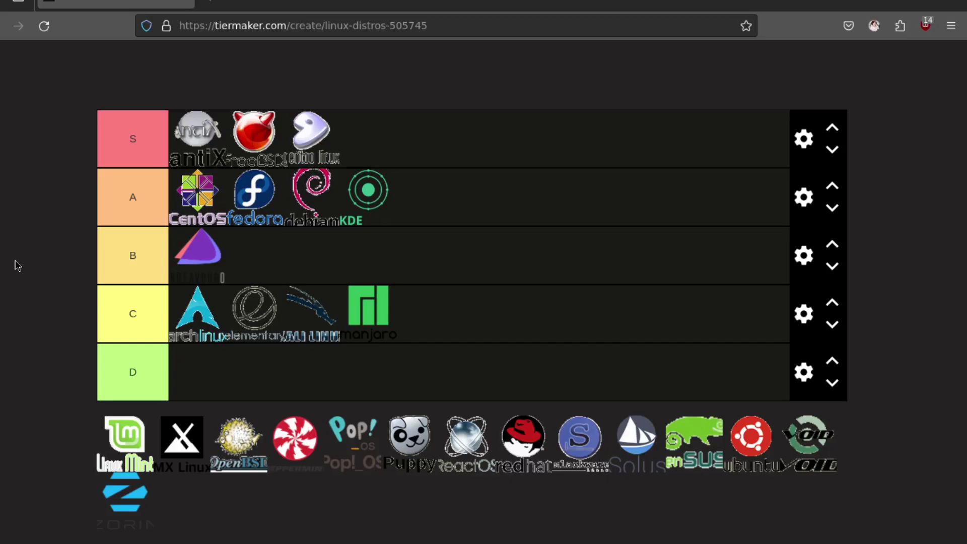
# Rank Linux Mint in the B tier and MX Linux in the D tier.
pyautogui.moveTo(124, 446); pyautogui.dragTo(341, 261)
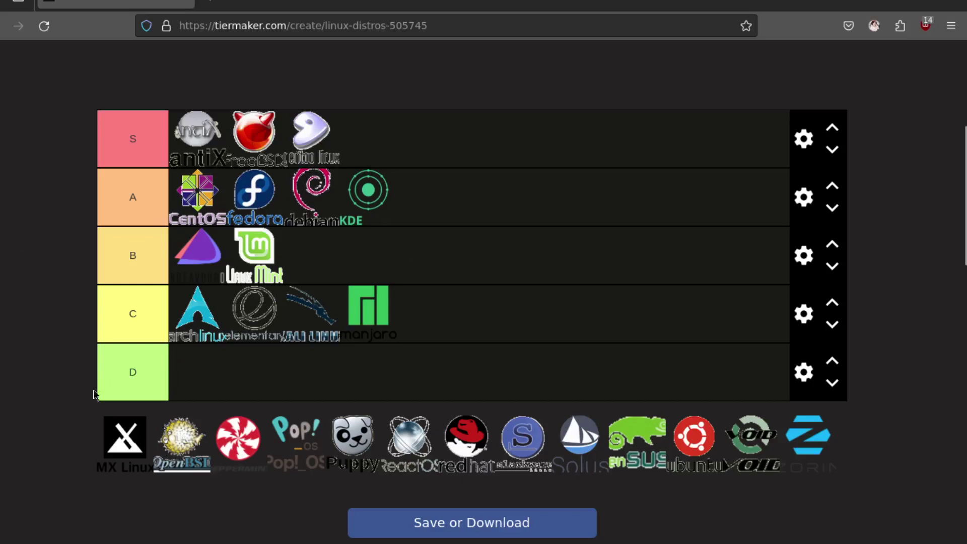
pyautogui.moveTo(135, 448); pyautogui.dragTo(267, 378)
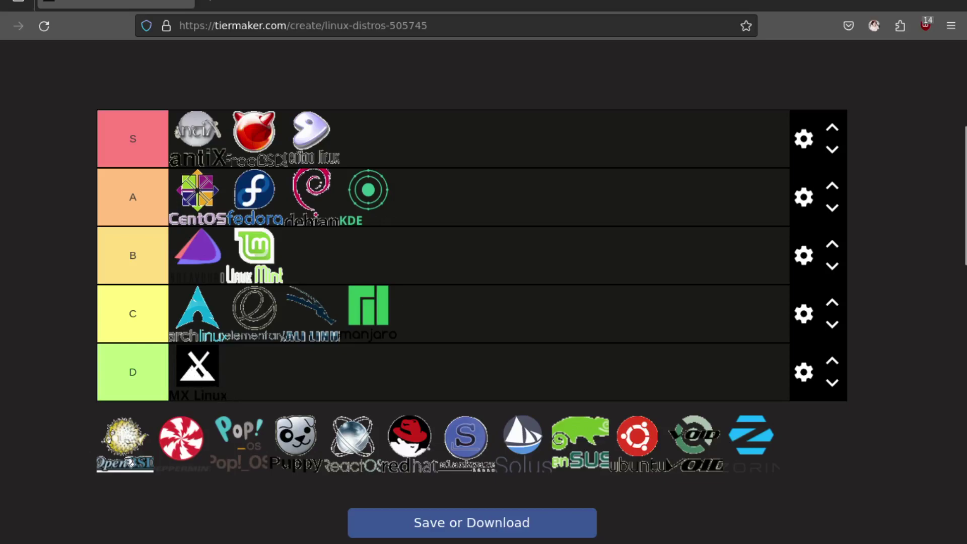
# Rank OpenBSD in S after Gentoo, Peppermint in D, and Pop!_OS in B.
pyautogui.moveTo(125, 439); pyautogui.dragTo(384, 142)
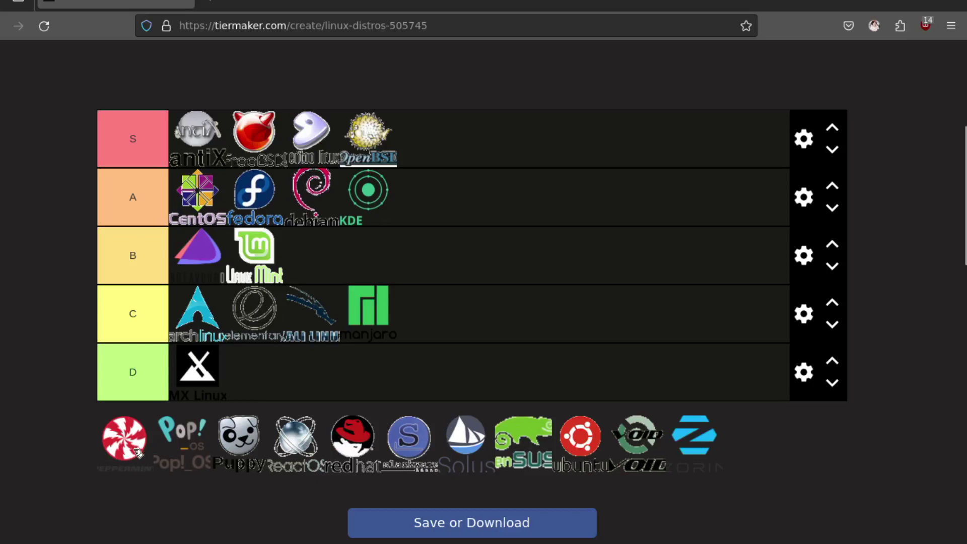
pyautogui.moveTo(136, 454); pyautogui.dragTo(271, 386)
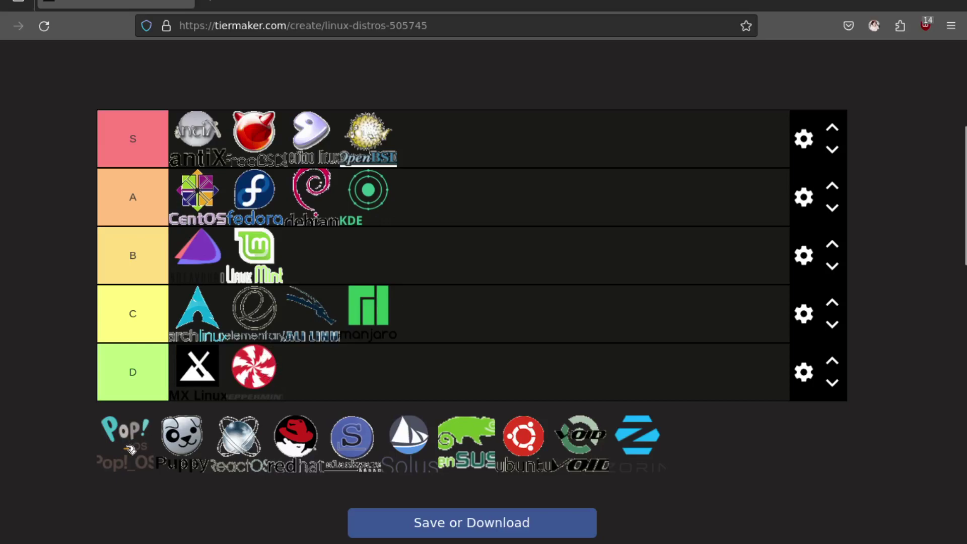
pyautogui.moveTo(130, 450); pyautogui.dragTo(366, 262)
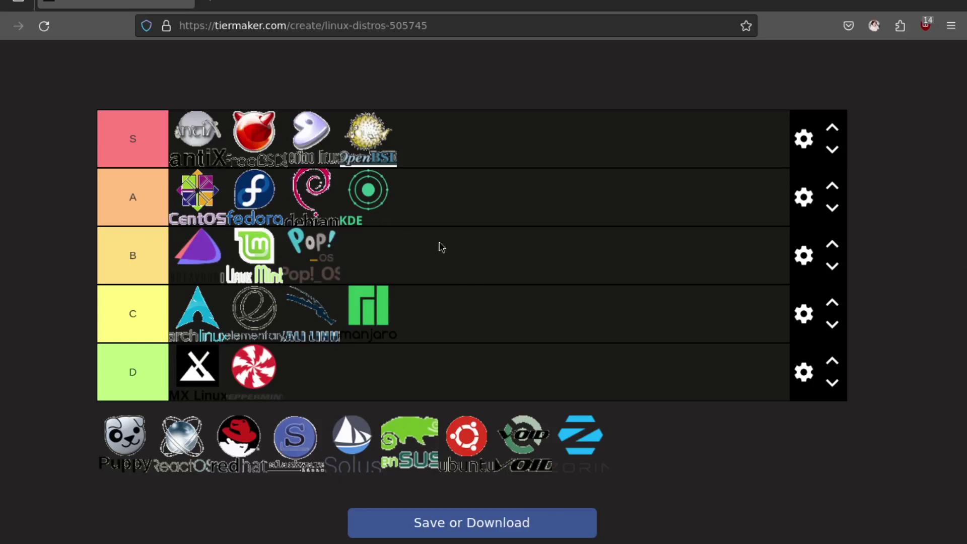
# Place the Puppy and ReactOS logos in the D tier after Peppermint.
pyautogui.moveTo(133, 443); pyautogui.dragTo(330, 383)
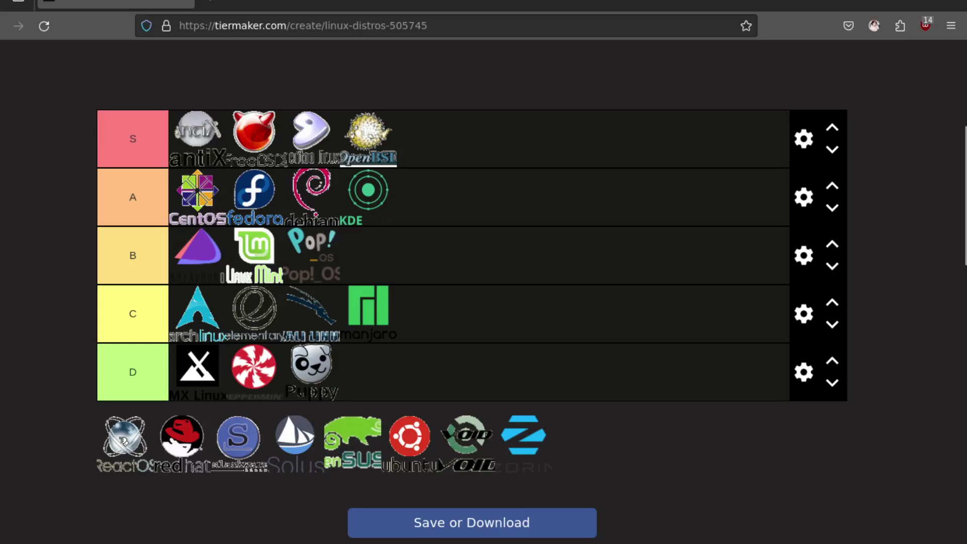
pyautogui.moveTo(124, 442); pyautogui.dragTo(440, 368)
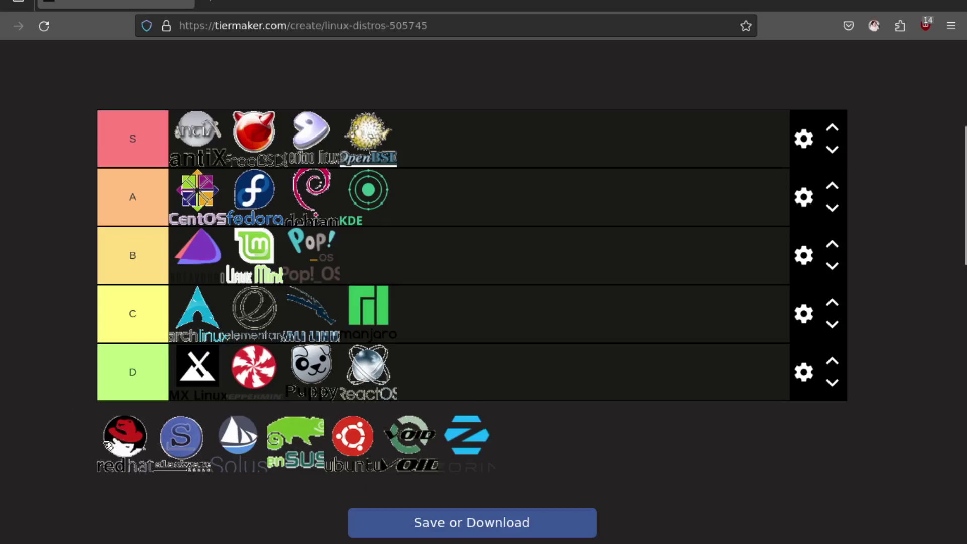
# Place Red Hat after Pop!_OS in row B and Slackware at the end of row D.
pyautogui.moveTo(120, 430); pyautogui.dragTo(415, 252)
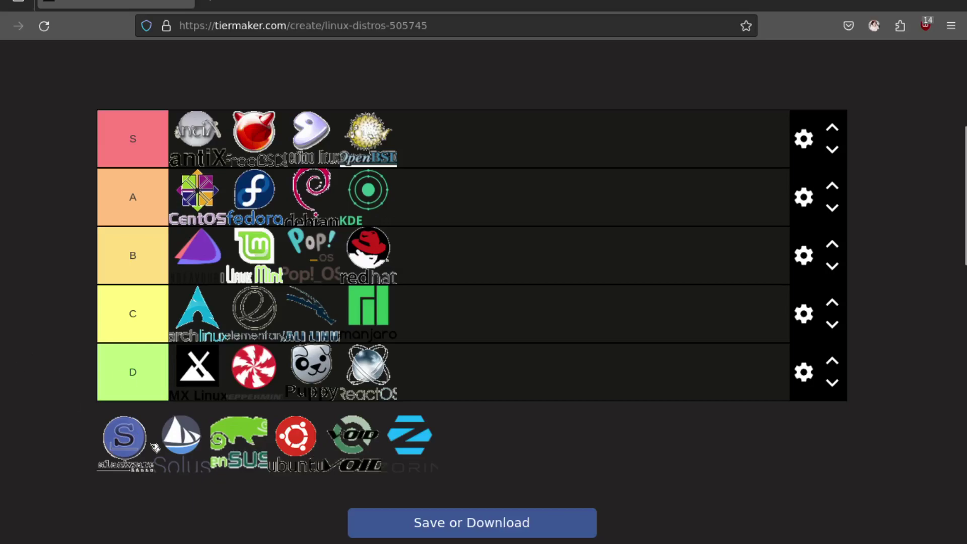
pyautogui.moveTo(126, 442); pyautogui.dragTo(522, 384)
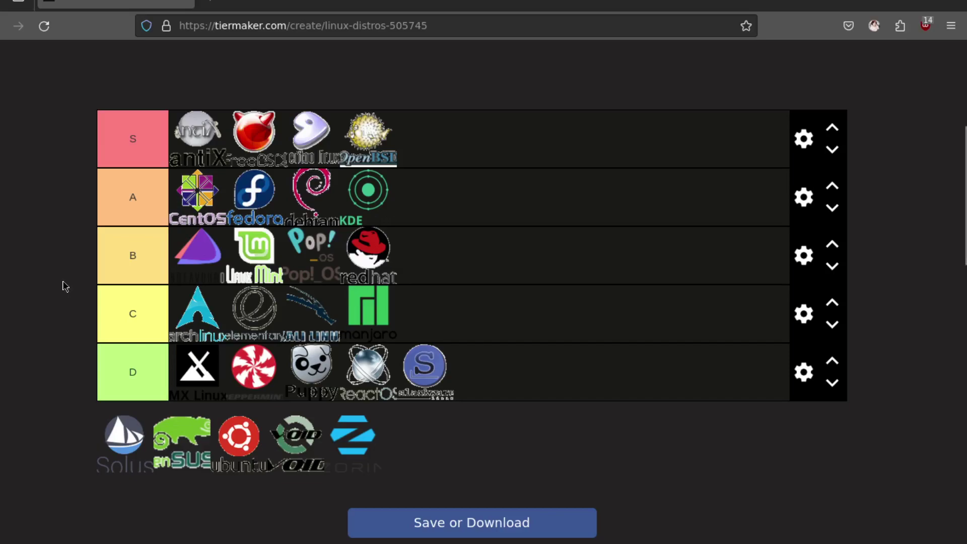
# Place Solus after Red Hat in row B and openSUSE at the end of row A.
pyautogui.moveTo(118, 440); pyautogui.dragTo(451, 260)
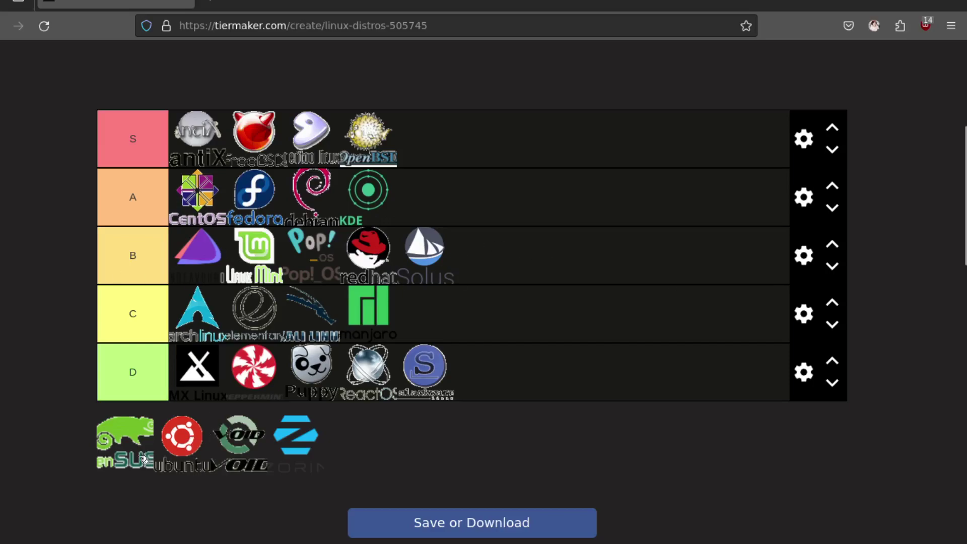
pyautogui.moveTo(133, 460); pyautogui.dragTo(465, 208)
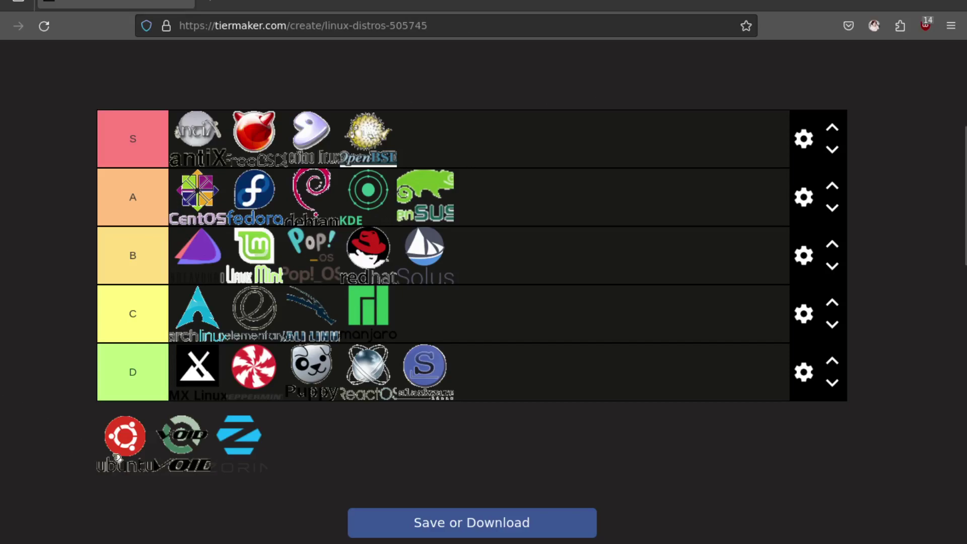
# Place Ubuntu after Solus in row B and Void Linux at the end of row S.
pyautogui.moveTo(118, 459); pyautogui.dragTo(537, 270)
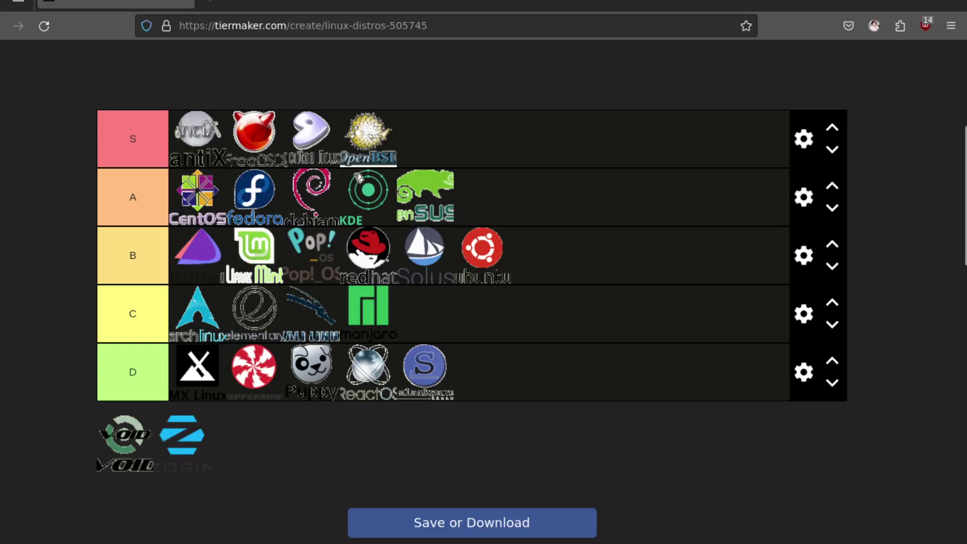
pyautogui.moveTo(124, 442); pyautogui.dragTo(495, 132)
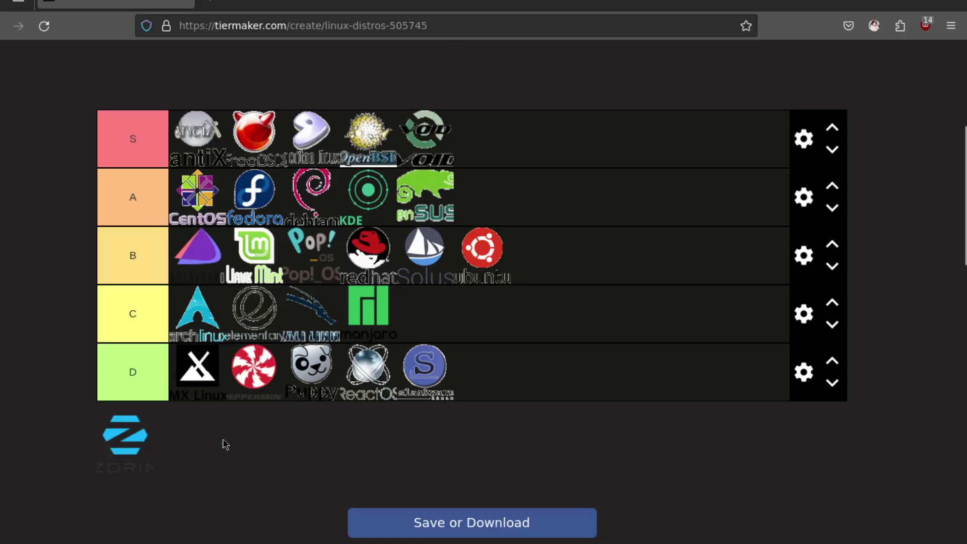
# Move the last pool logo, Zorin OS, to the end of row D, ranking all 26 distros.
pyautogui.moveTo(130, 456); pyautogui.dragTo(552, 388)
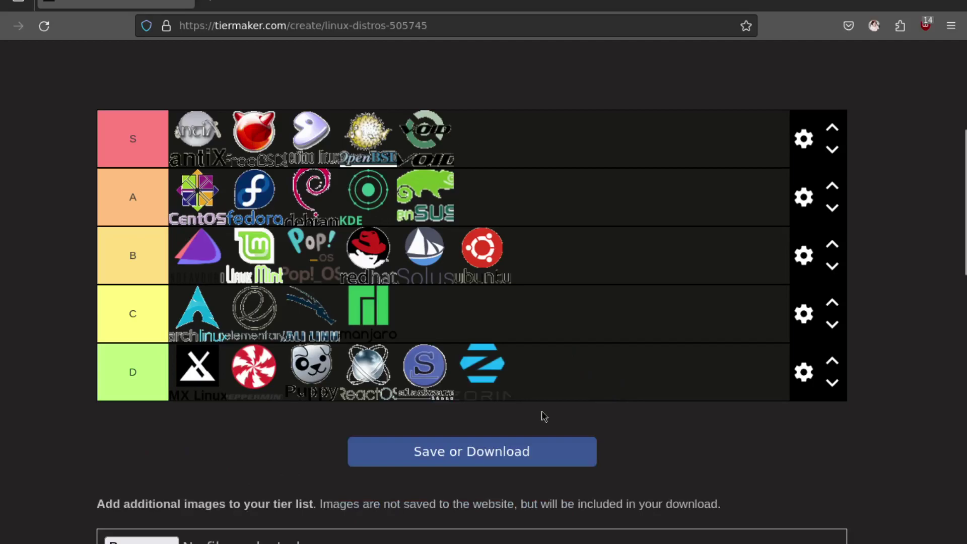